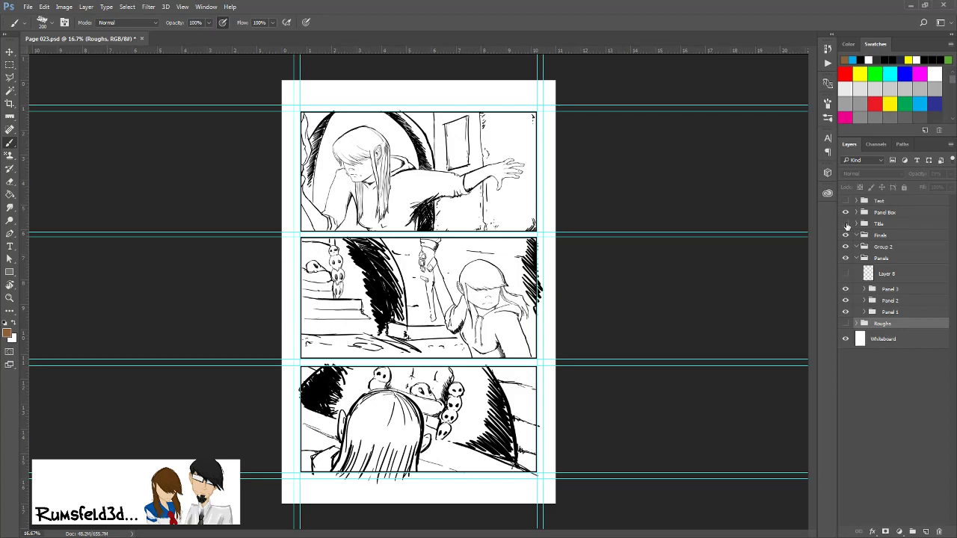
Step: Turn on the Title layer to reveal the header title, page number and footer credits
{"action": "left_click", "coordinate": [845, 223]}
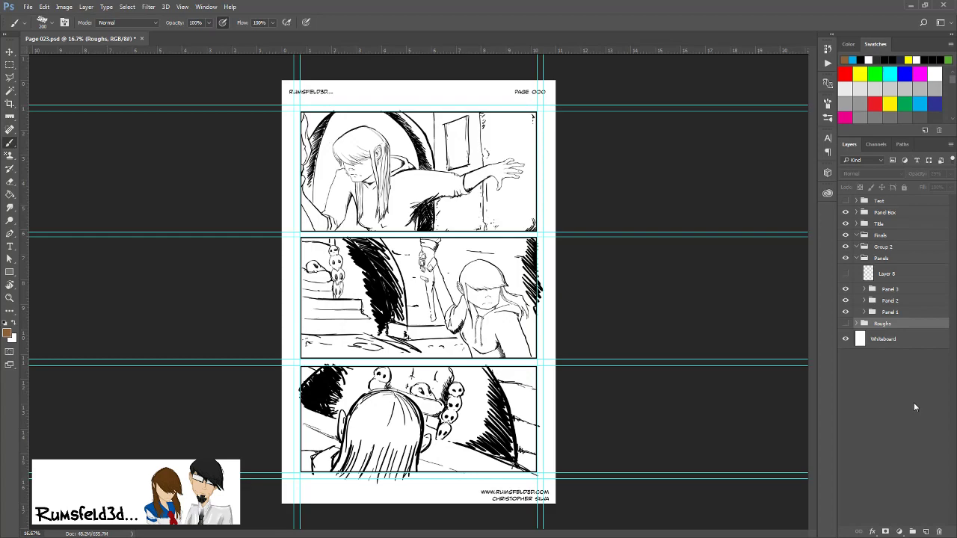
Step: Expand the Panel 1 group and make Panel 1 Colors visible, showing rough blue, green and warm paint
{"action": "left_click", "coordinate": [863, 314]}
{"action": "left_click", "coordinate": [864, 312]}
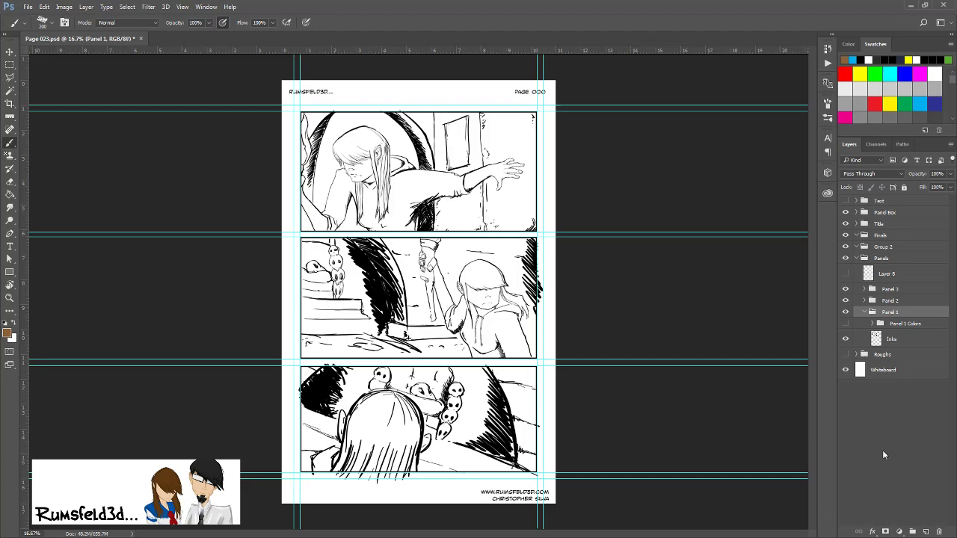
{"action": "left_click", "coordinate": [847, 325]}
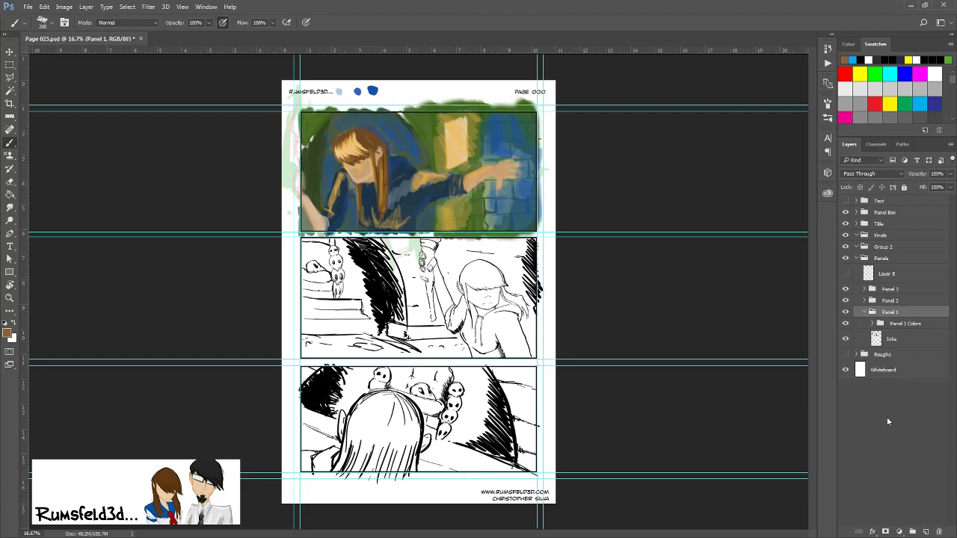
Step: Move the Inks layer above the five Panel 1 Colors paint layers and zoom into the top panel
{"action": "left_click", "coordinate": [872, 323]}
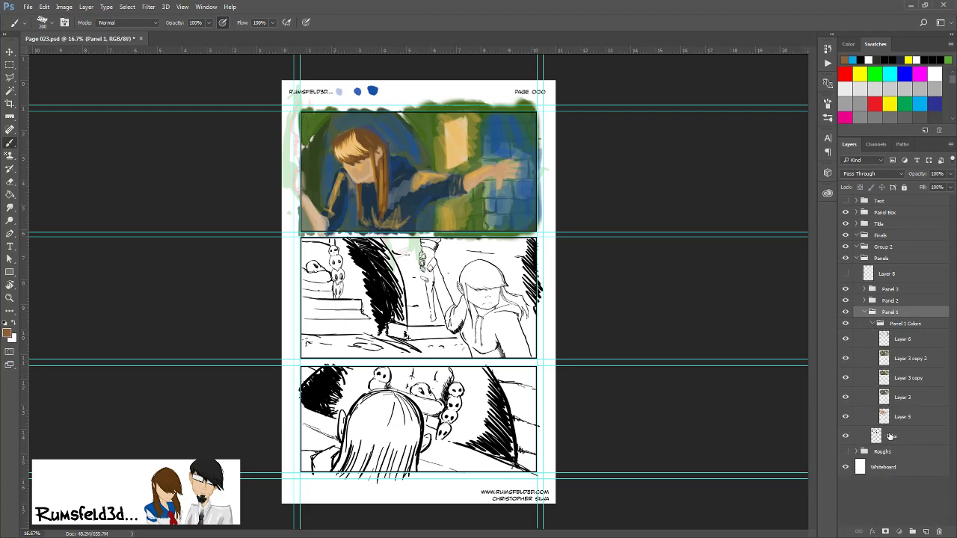
{"action": "left_click_drag", "start_coordinate": [889, 436], "coordinate": [889, 319]}
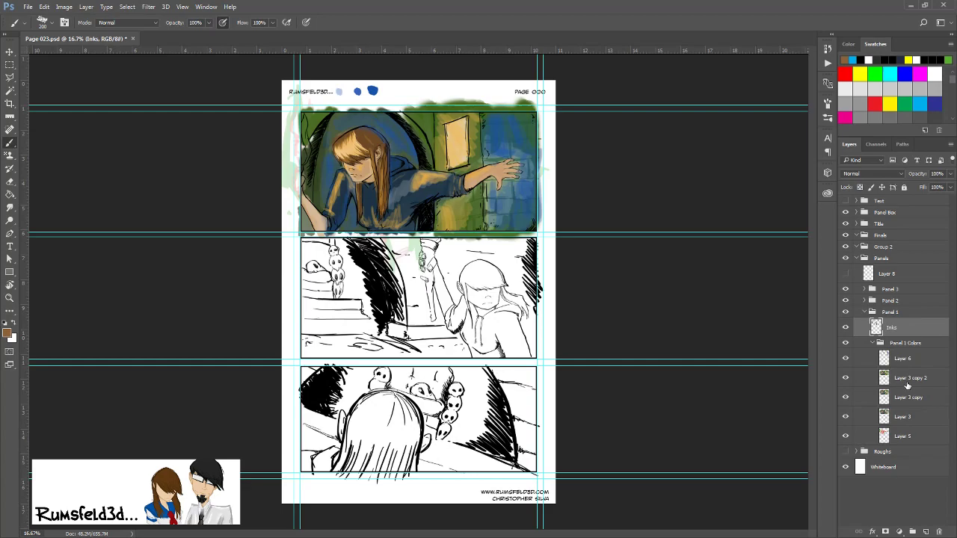
{"action": "left_click", "coordinate": [12, 300]}
{"action": "left_click_drag", "start_coordinate": [303, 113], "coordinate": [536, 228]}
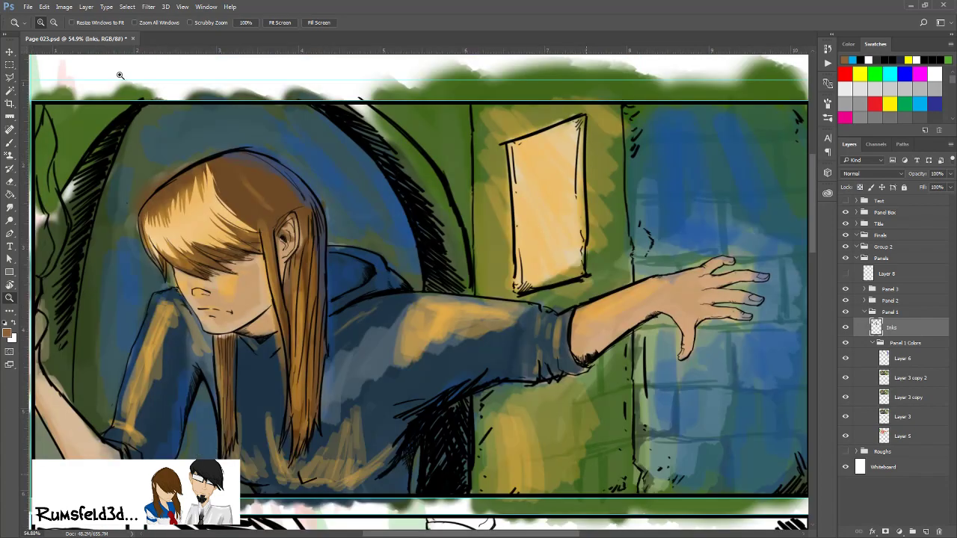
Step: Switch to the Brush tool and shrink it from 200 to 90
{"action": "left_click", "coordinate": [9, 142]}
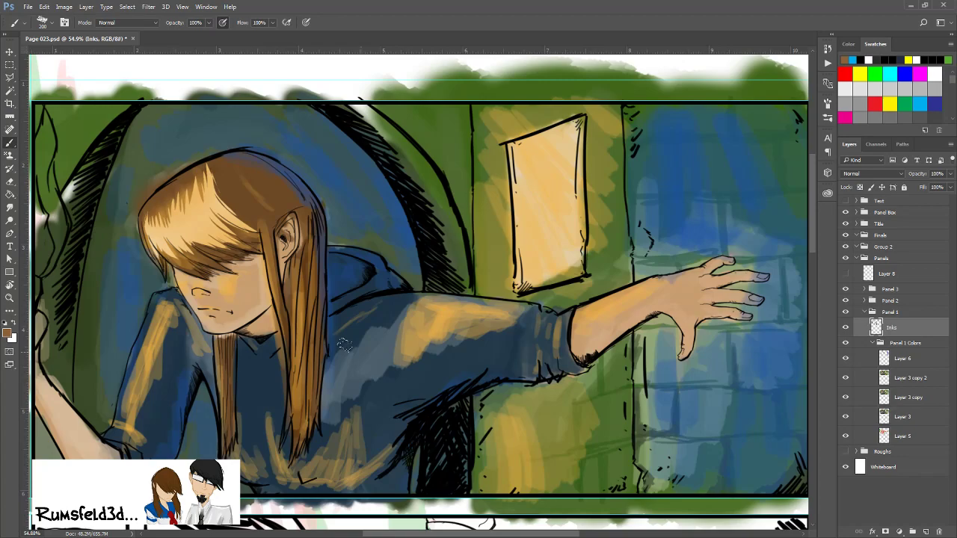
{"action": "key", "text": "bracketleft"}
{"action": "key", "text": "bracketleft"}
{"action": "key", "text": "bracketleft"}
Step: Scroll down to the middle panel, collapse Panel 1, and select Panel 2 Inks in the expanded Panel 2 group
{"action": "left_click_drag", "start_coordinate": [303, 412], "coordinate": [303, 406]}
{"action": "scroll", "coordinate": [314, 418], "scroll_direction": "down", "scroll_amount": 5}
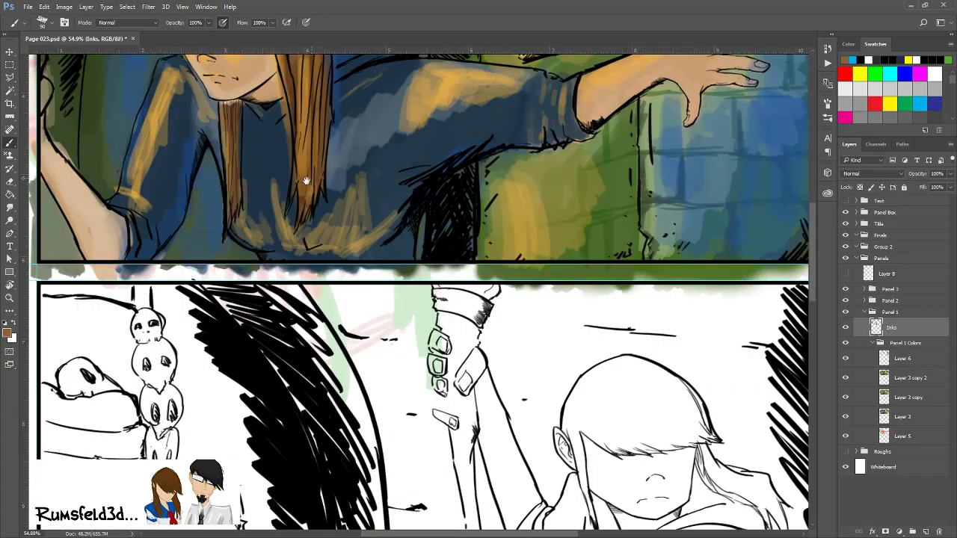
{"action": "scroll", "coordinate": [329, 430], "scroll_direction": "down", "scroll_amount": 4}
{"action": "scroll", "coordinate": [344, 441], "scroll_direction": "down", "scroll_amount": 2}
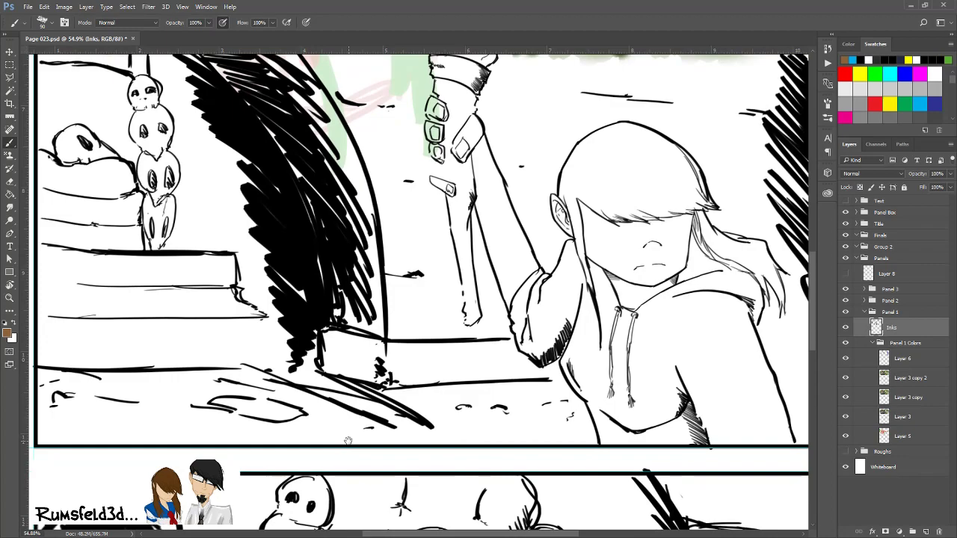
{"action": "left_click_drag", "start_coordinate": [347, 444], "coordinate": [345, 433]}
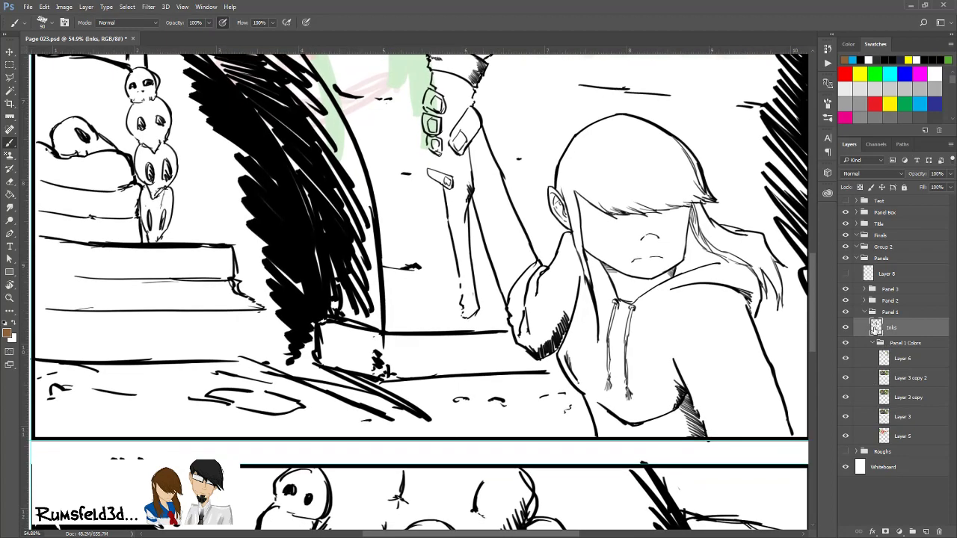
{"action": "left_click", "coordinate": [864, 312]}
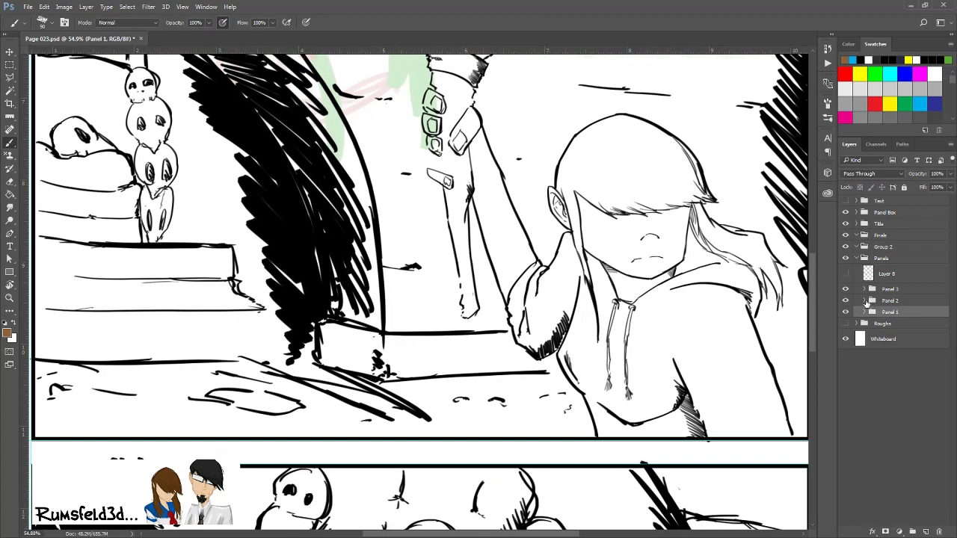
{"action": "left_click", "coordinate": [865, 301]}
{"action": "left_click", "coordinate": [896, 320]}
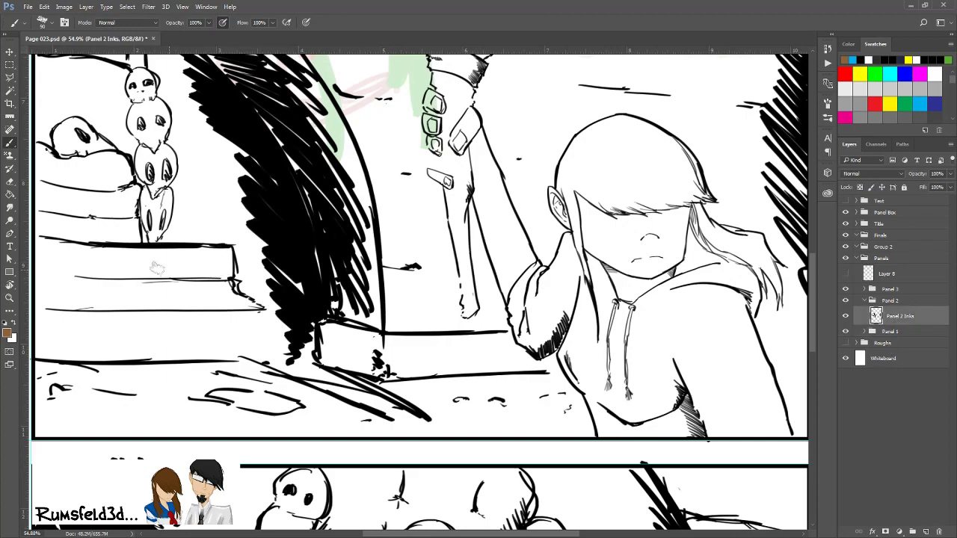
Step: Reset the paint colour to black and show brush settings with the brush at size 70
{"action": "left_click", "coordinate": [6, 323]}
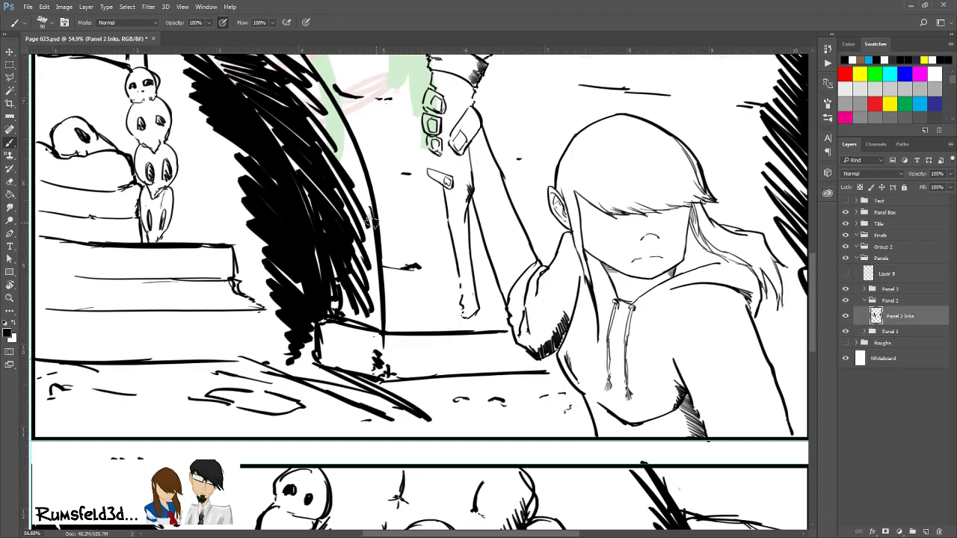
{"action": "left_click", "coordinate": [827, 103]}
{"action": "key", "text": "bracketright"}
{"action": "key", "text": "bracketright"}
{"action": "key", "text": "bracketright"}
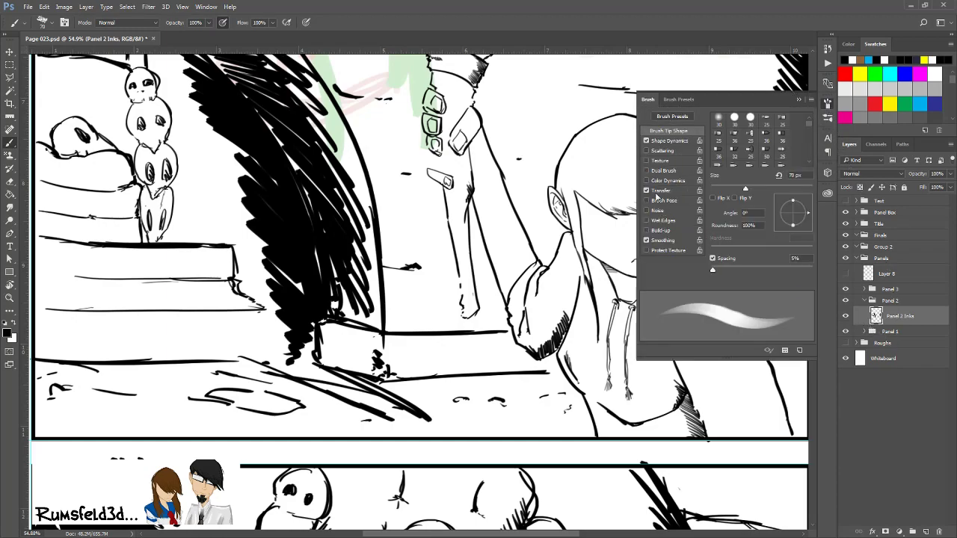
Step: Turn off Transfer for solid strokes and settle the brush at 45 px while panning across the panels
{"action": "left_click", "coordinate": [646, 190]}
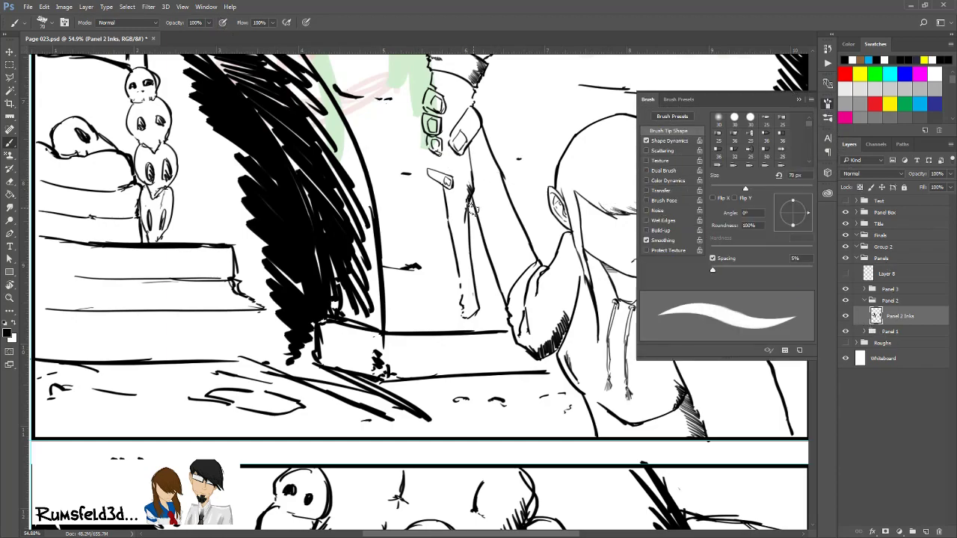
{"action": "key", "text": "bracketleft"}
{"action": "key", "text": "bracketleft"}
{"action": "key", "text": "bracketleft"}
{"action": "key", "text": "bracketleft"}
{"action": "key", "text": "bracketleft"}
{"action": "key", "text": "bracketleft"}
{"action": "key", "text": "bracketleft"}
{"action": "key", "text": "bracketleft"}
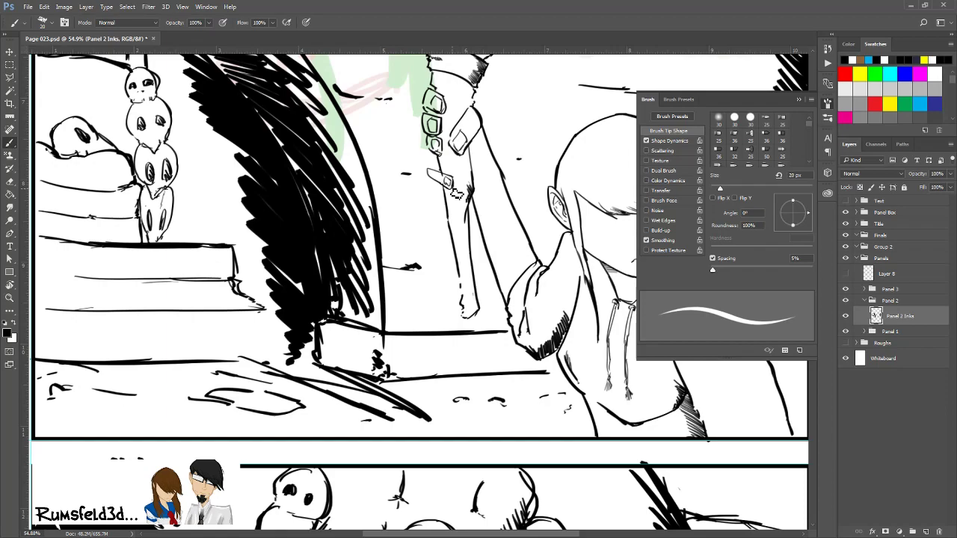
{"action": "mouse_move", "coordinate": [466, 342]}
{"action": "left_mouse_down"}
{"action": "mouse_move", "coordinate": [258, 286]}
{"action": "mouse_move", "coordinate": [494, 360]}
{"action": "left_mouse_up"}
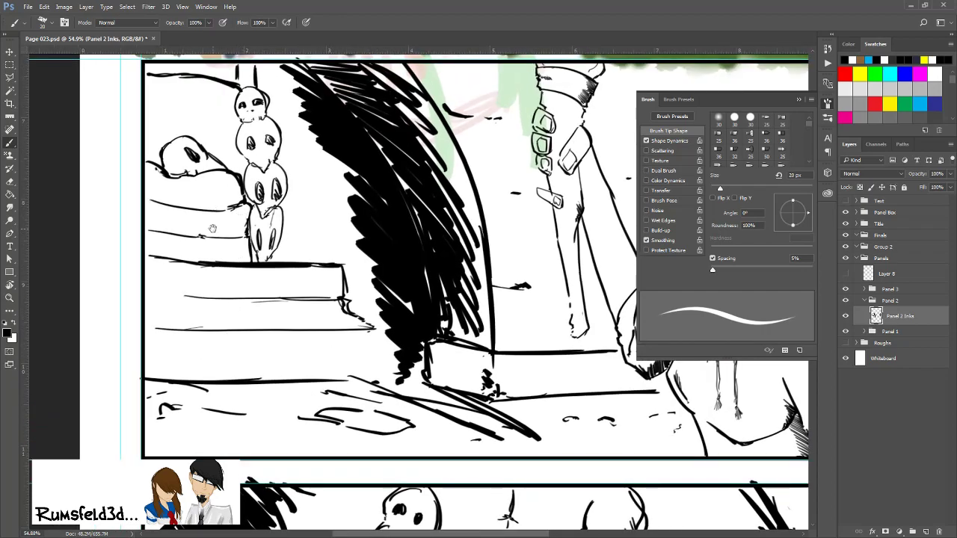
{"action": "left_click_drag", "start_coordinate": [199, 335], "coordinate": [96, 220]}
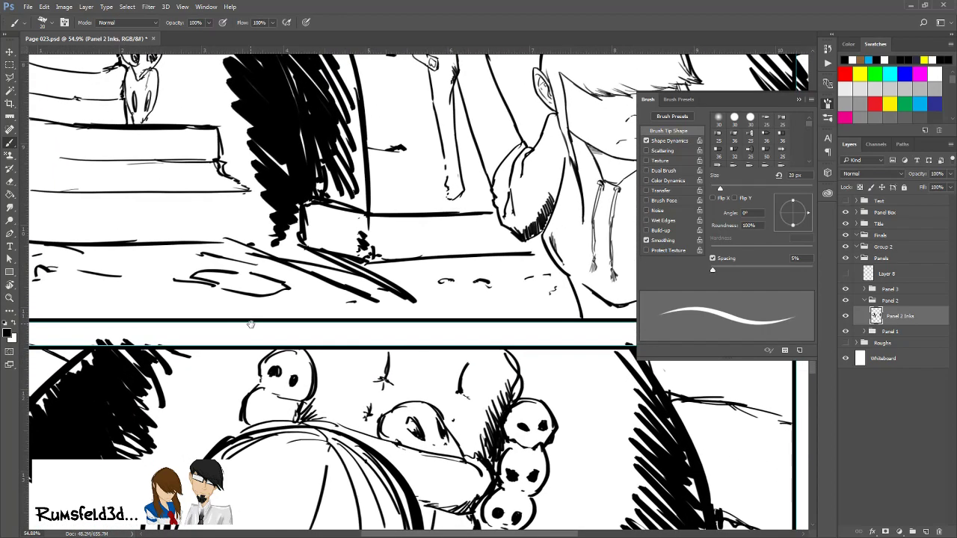
{"action": "mouse_move", "coordinate": [250, 324]}
{"action": "left_mouse_down"}
{"action": "mouse_move", "coordinate": [365, 297]}
{"action": "mouse_move", "coordinate": [471, 443]}
{"action": "left_mouse_up"}
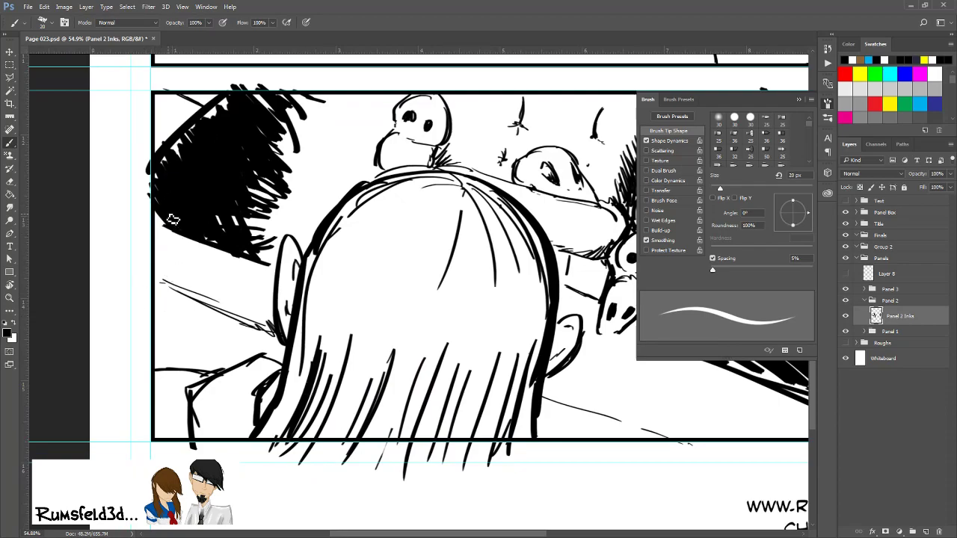
{"action": "key", "text": "bracketright"}
{"action": "key", "text": "bracketright"}
{"action": "key", "text": "bracketright"}
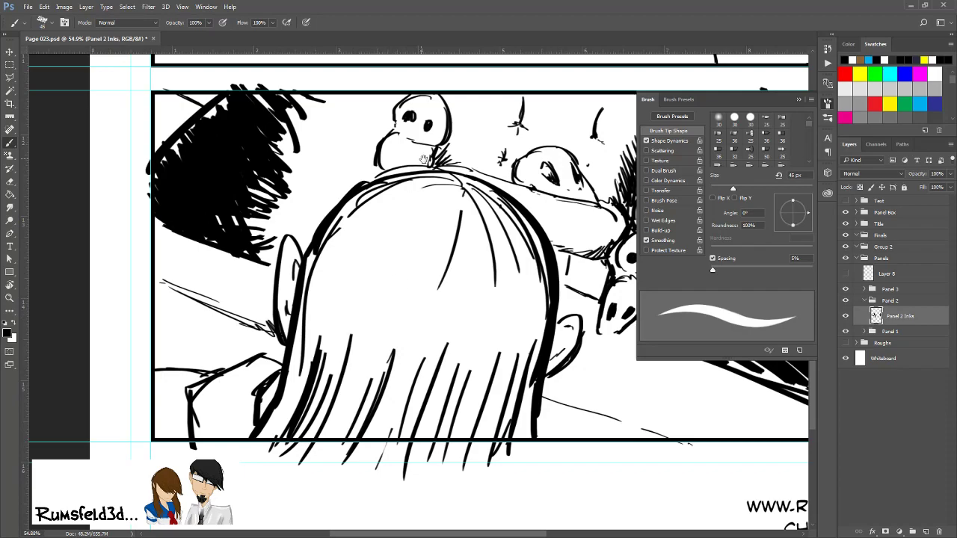
{"action": "left_click_drag", "start_coordinate": [460, 165], "coordinate": [404, 433]}
{"action": "left_click_drag", "start_coordinate": [259, 333], "coordinate": [268, 385]}
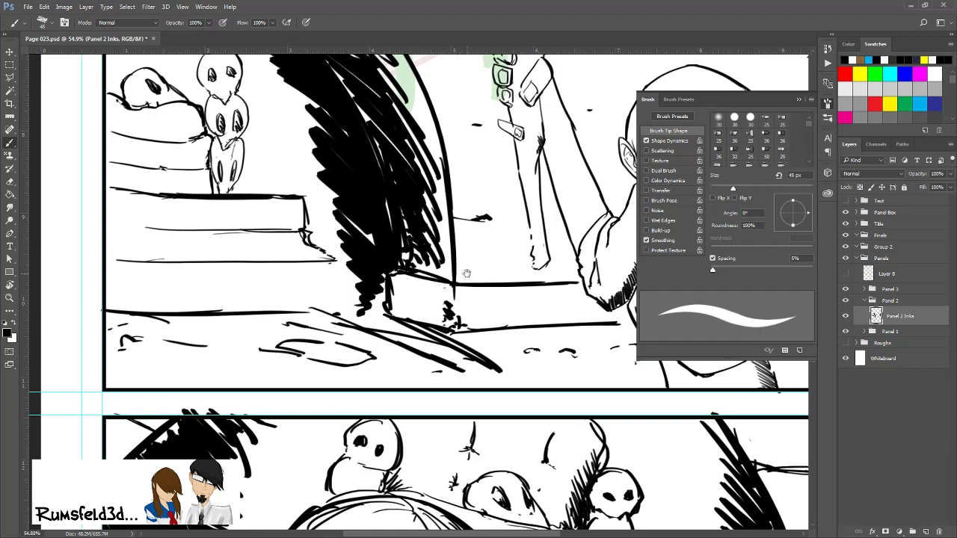
{"action": "mouse_move", "coordinate": [426, 282]}
{"action": "left_mouse_down"}
{"action": "mouse_move", "coordinate": [270, 407]}
{"action": "mouse_move", "coordinate": [204, 346]}
{"action": "mouse_move", "coordinate": [444, 252]}
{"action": "mouse_move", "coordinate": [418, 466]}
{"action": "left_mouse_up"}
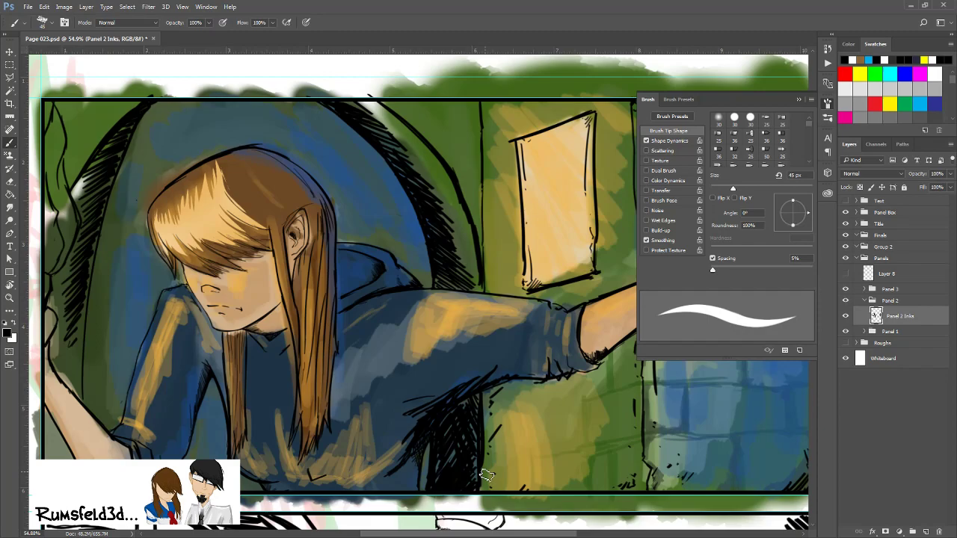
Step: Close the Brush settings panel to fully reveal the coloured top panel
{"action": "left_click", "coordinate": [827, 104]}
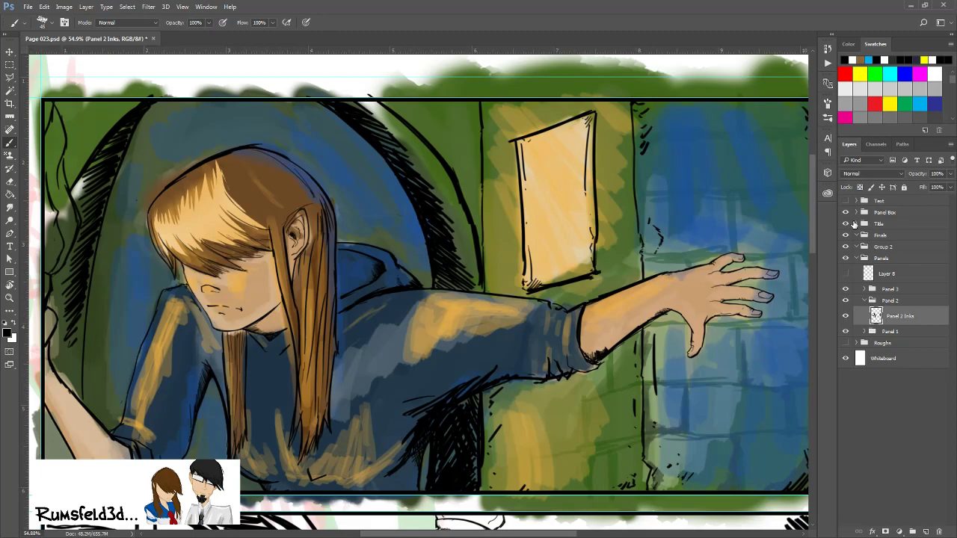